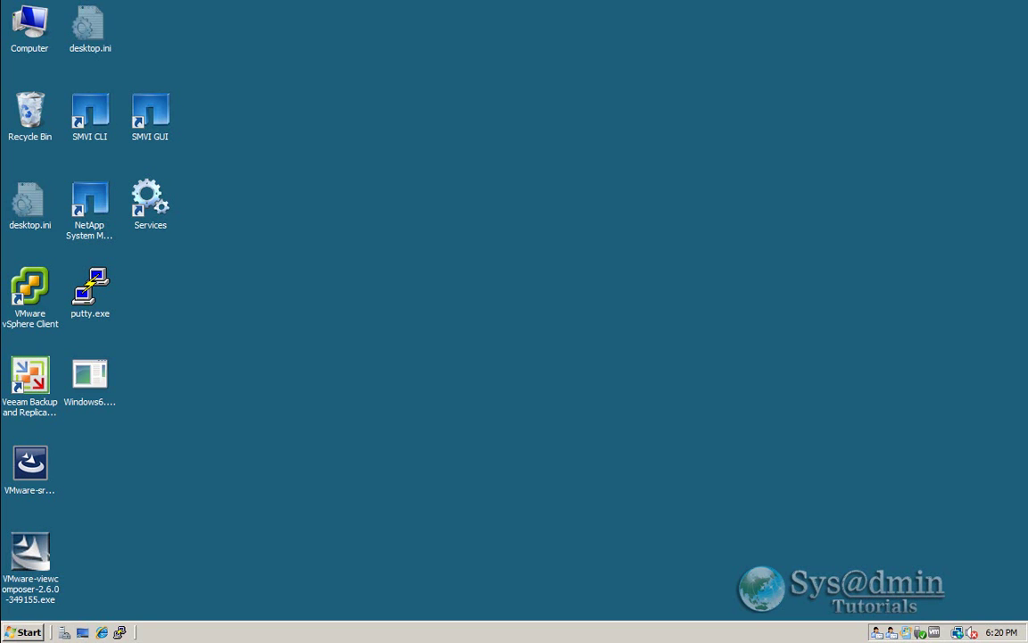
- Open SQL Server Management Studio Express, connect to VCENTER2K8\SQLEXP_VIM with Windows Authentication, and expand its Databases folder
left_click(23, 632)
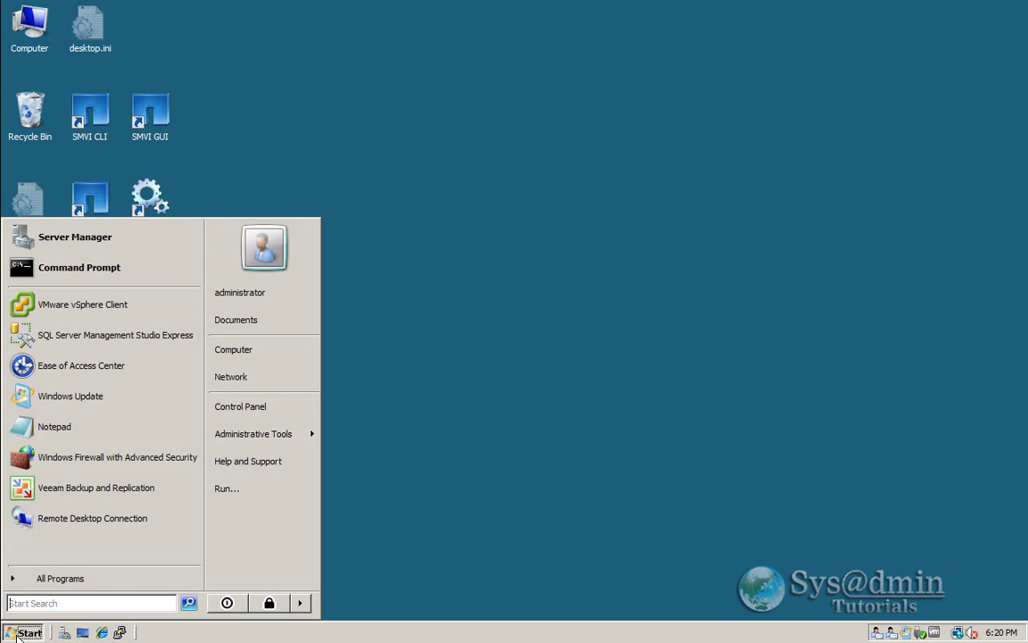
left_click(113, 339)
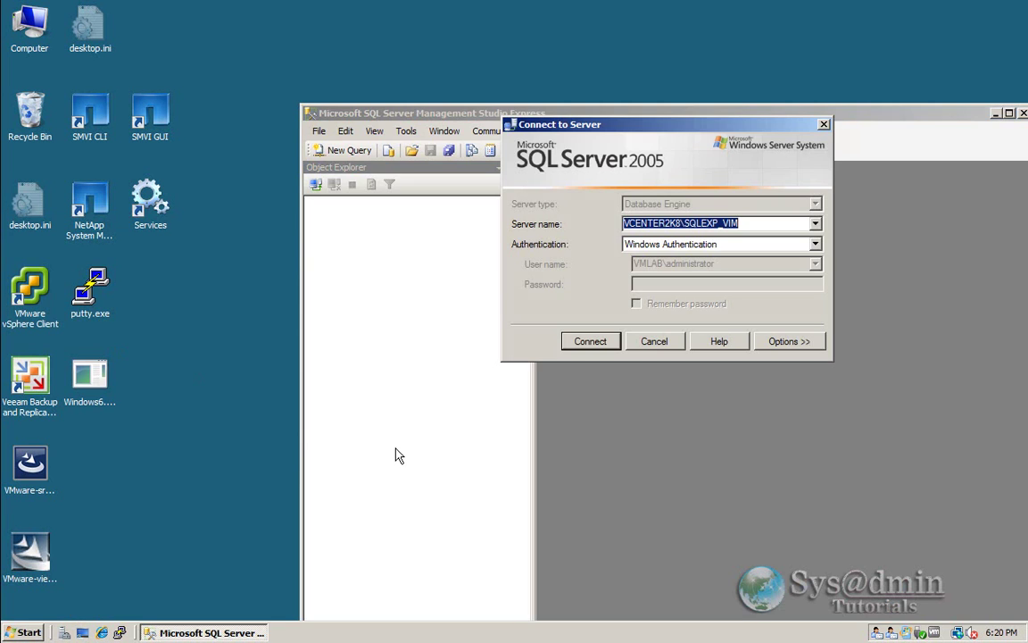
left_click(589, 346)
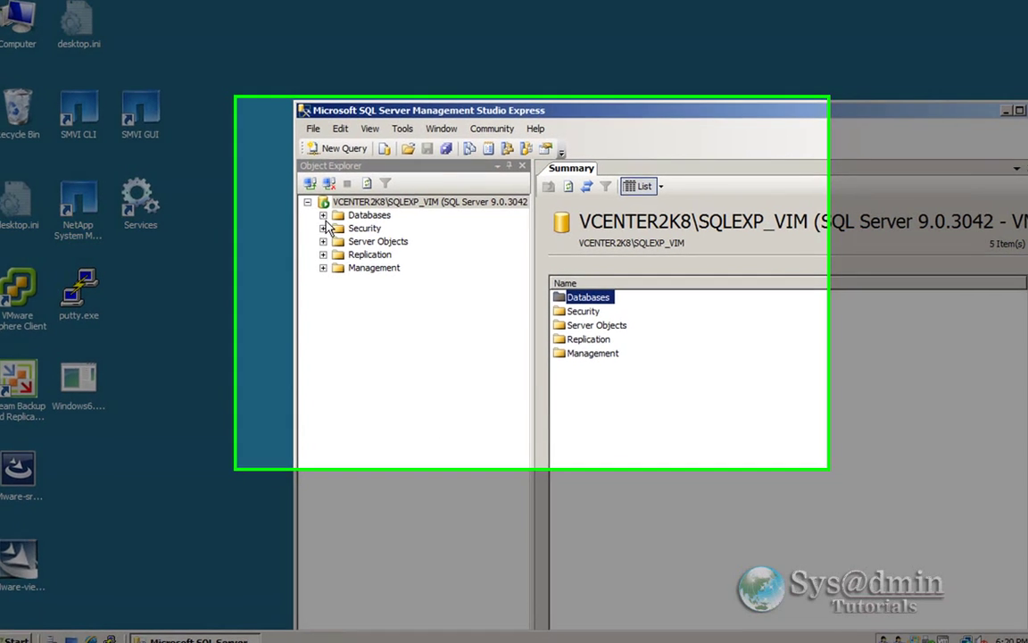
left_click(323, 215)
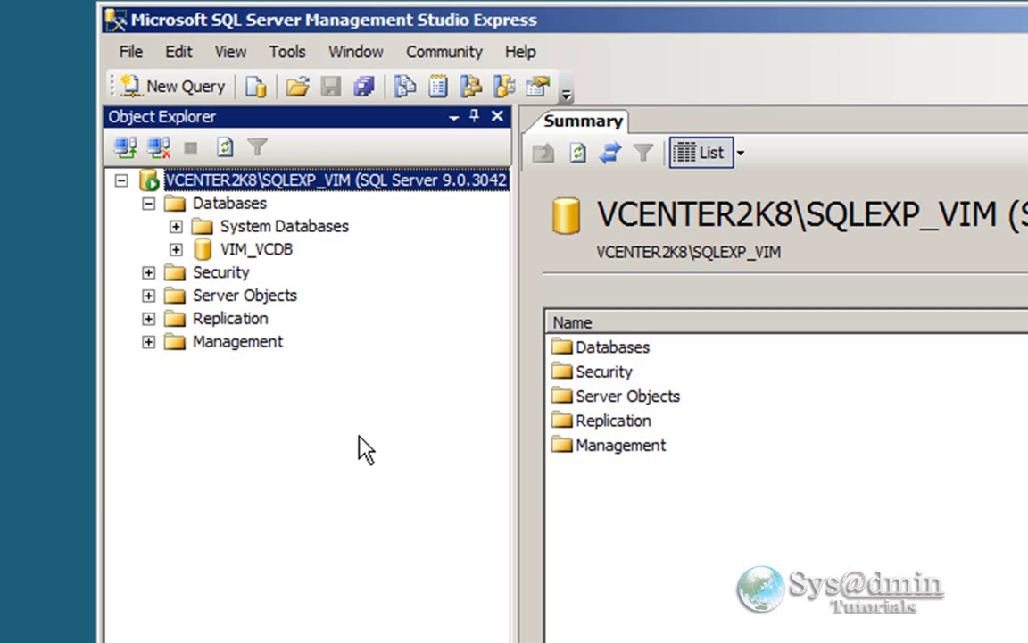
- Create a new database named ViewComposer with the default owner and file settings, and close the management studio
left_click(233, 207)
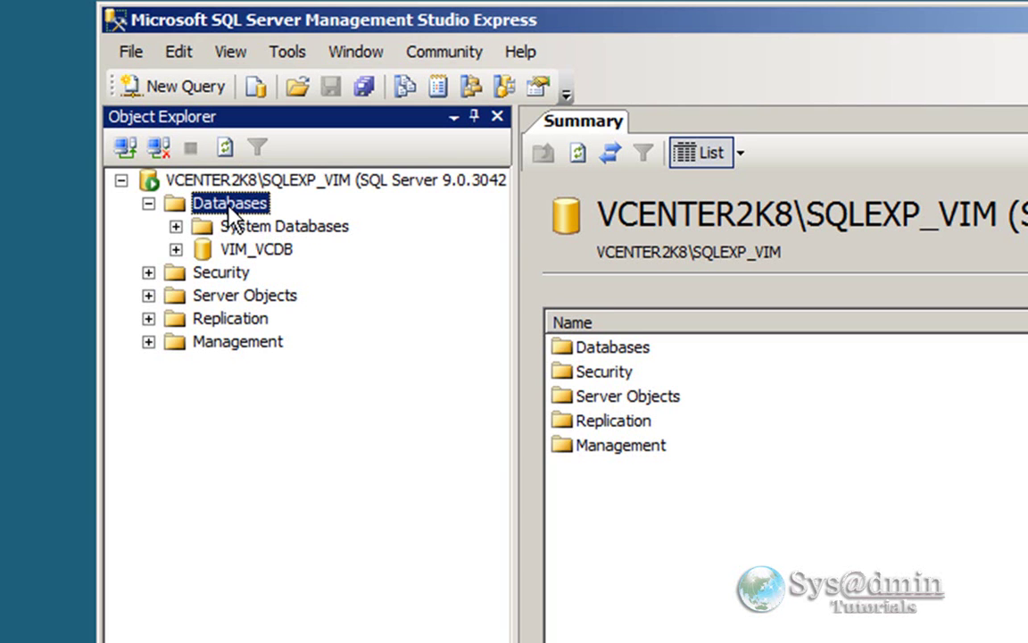
right_click(240, 207)
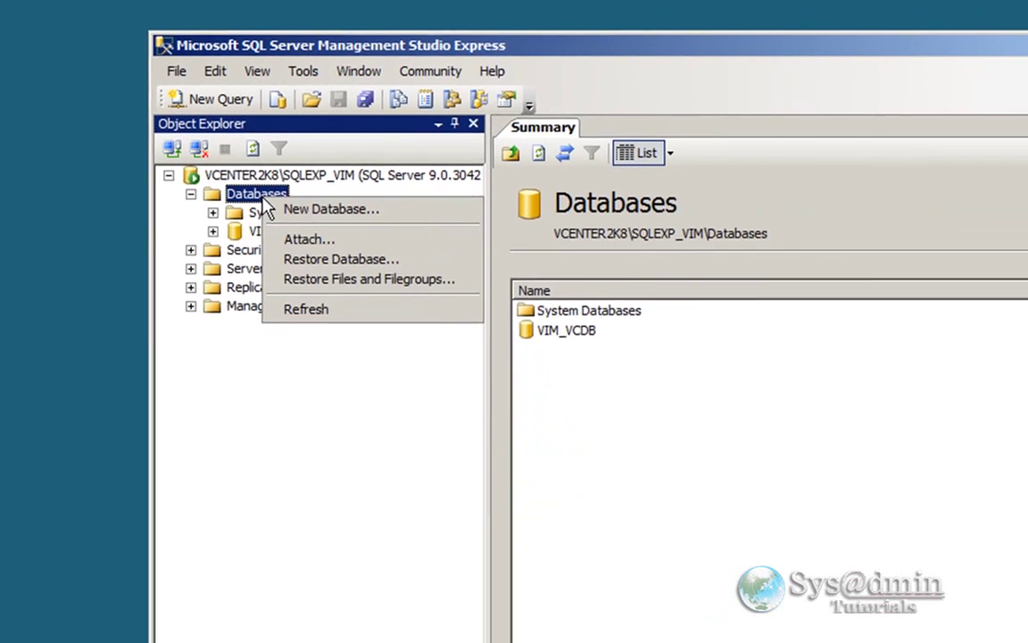
left_click(328, 203)
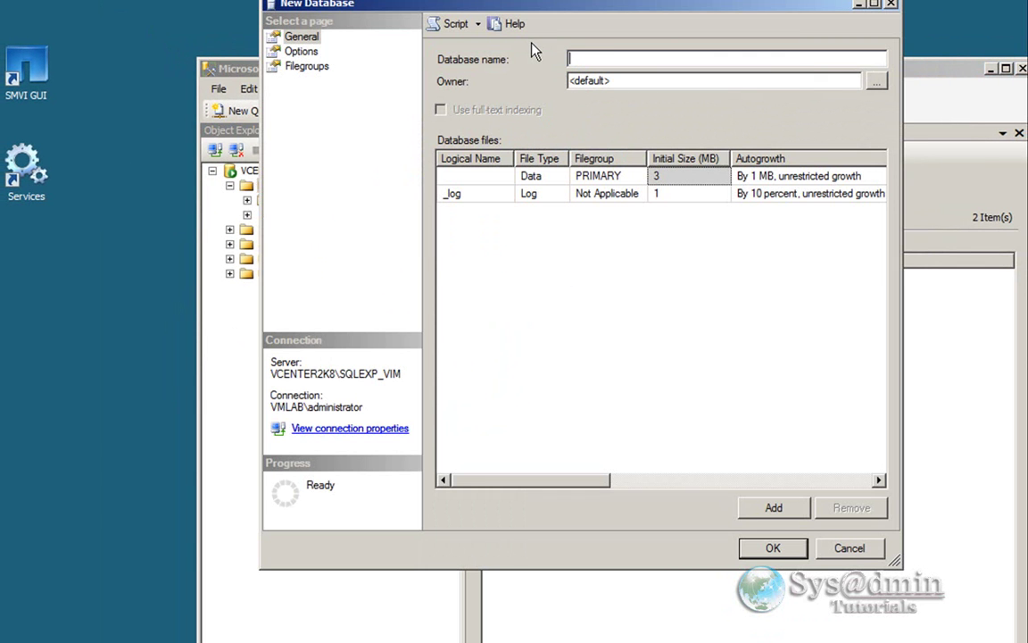
type("ViewComposer")
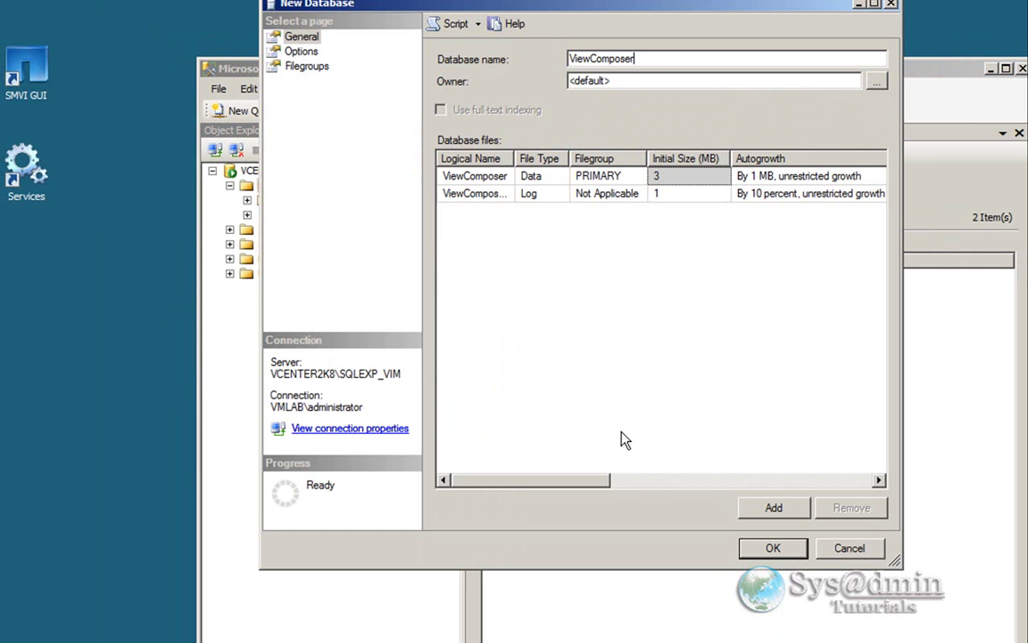
left_click(775, 549)
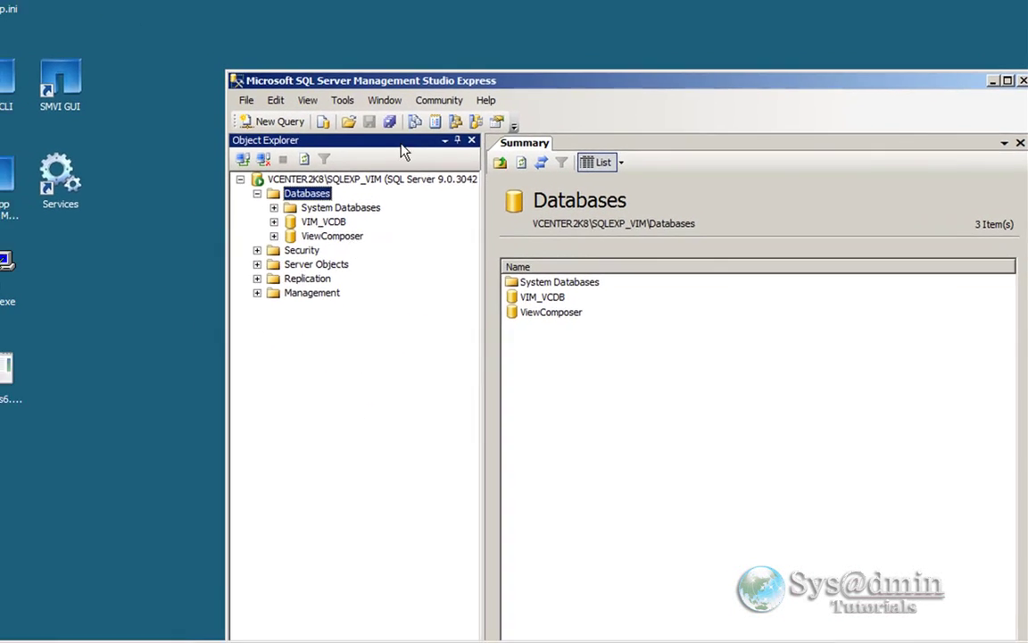
right_click(391, 81)
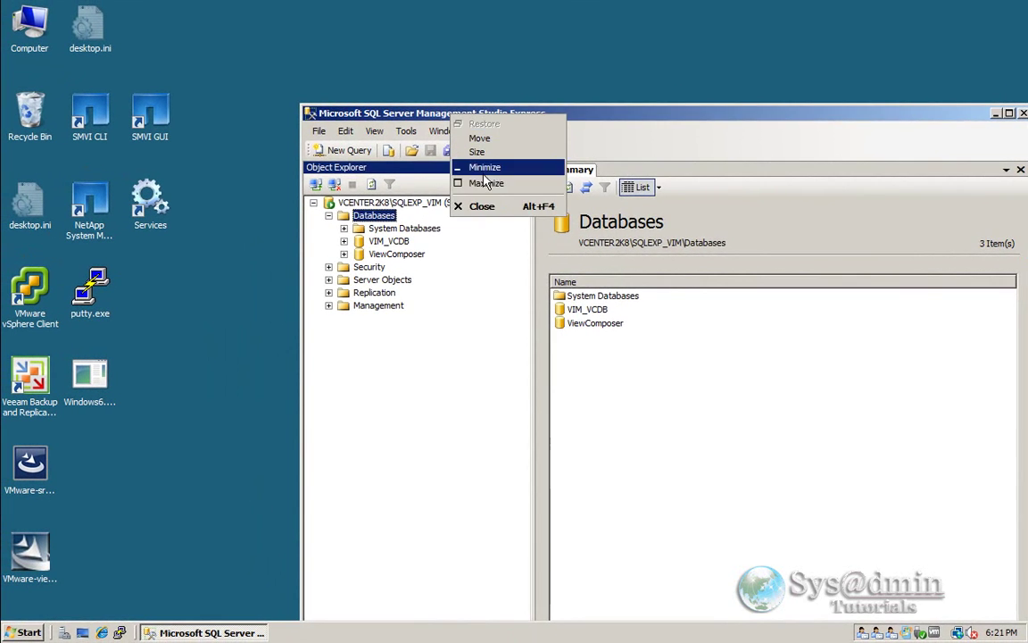
left_click(482, 206)
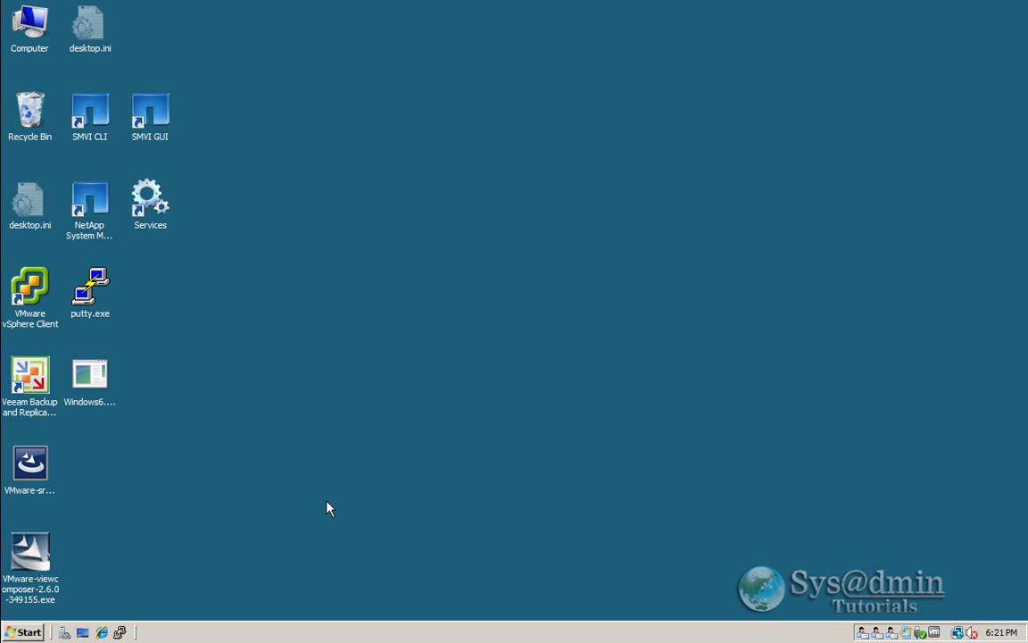
- Launch the VMware View Composer 2.6.0 installer, accept the license agreement, and keep the default destination folder
left_click(34, 554)
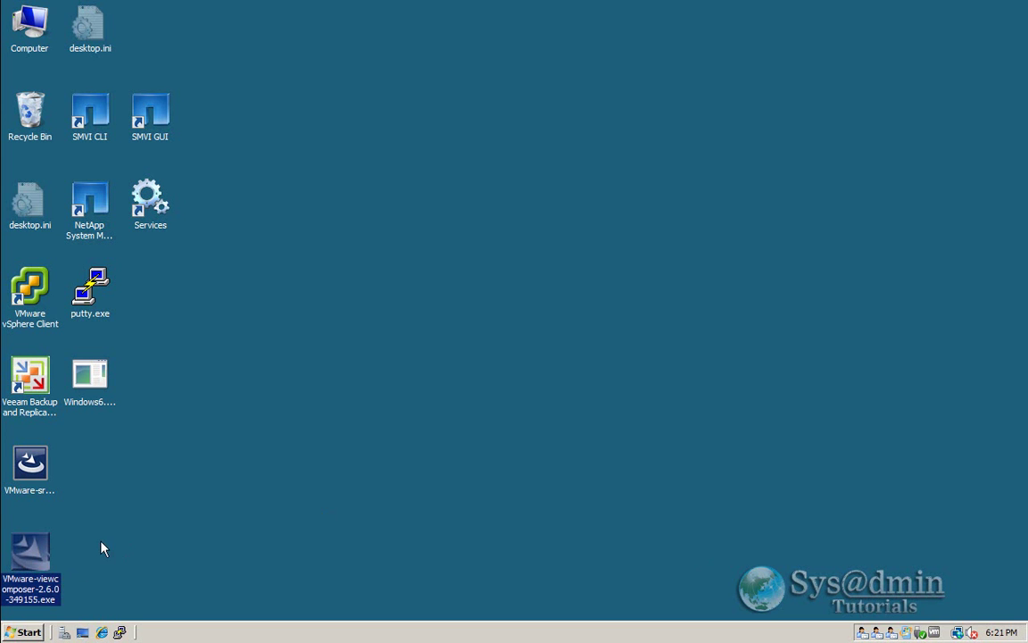
double_click(34, 554)
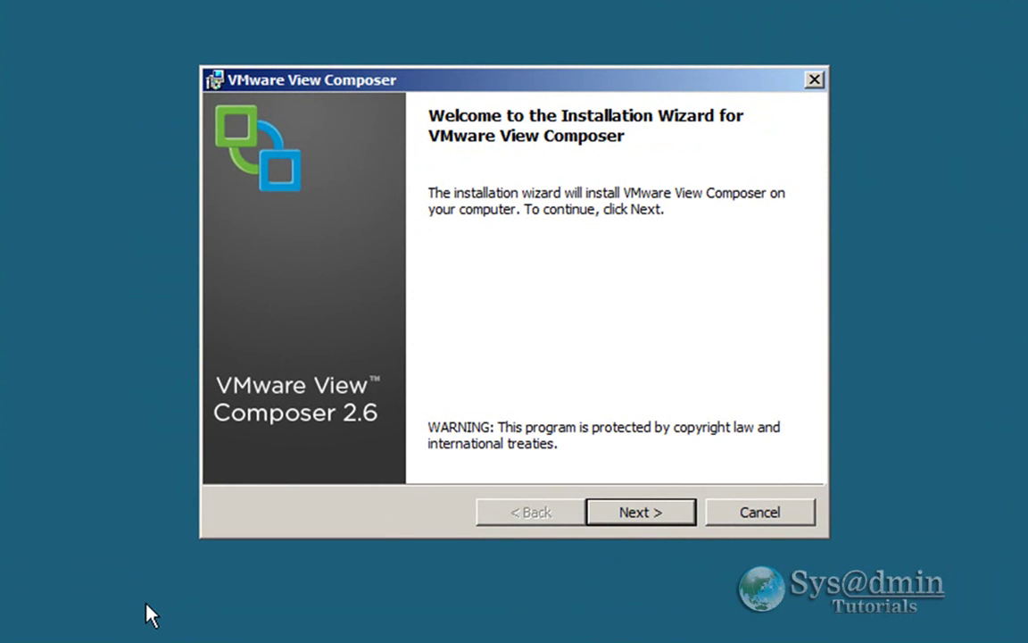
left_click(646, 516)
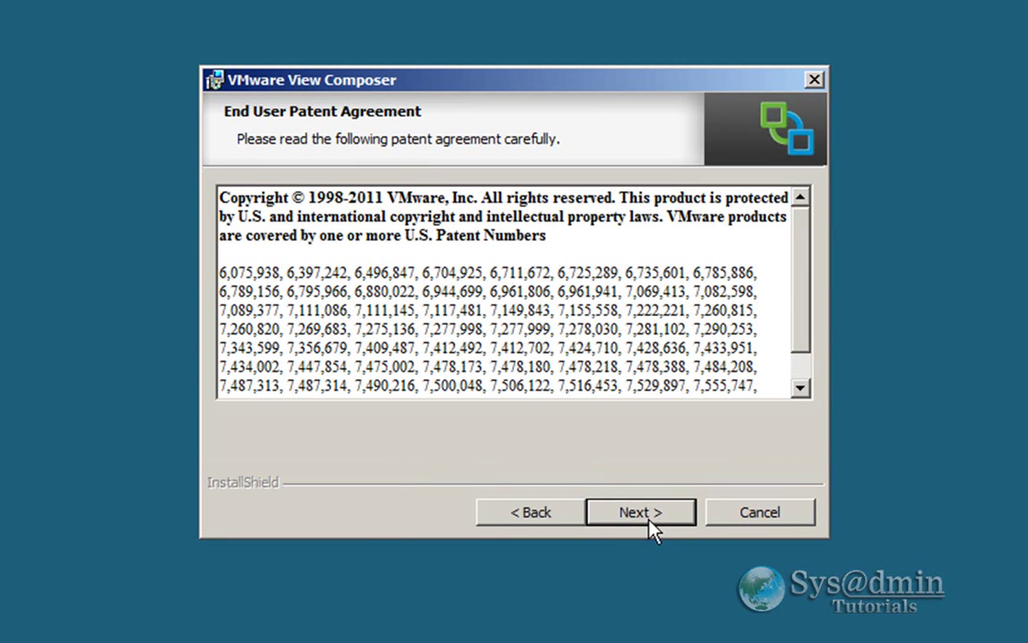
left_click(652, 527)
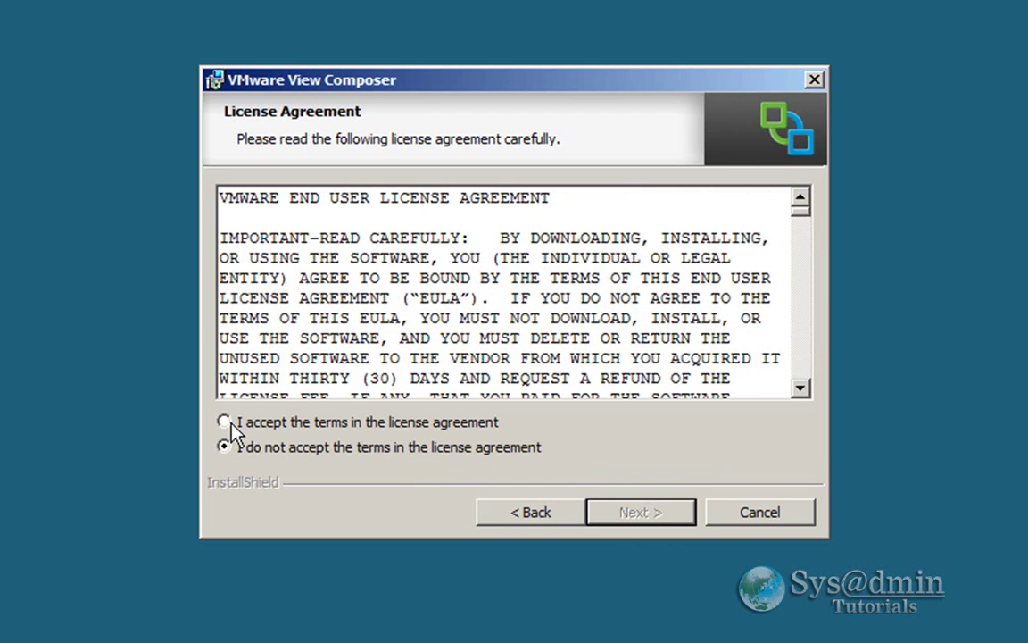
left_click(224, 422)
left_click(665, 514)
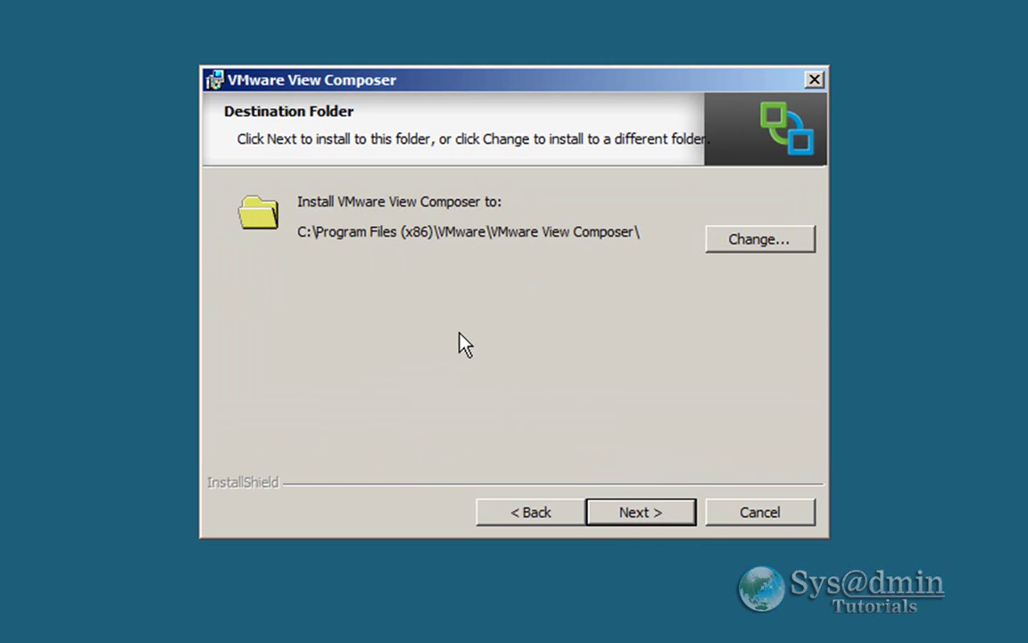
left_click(664, 515)
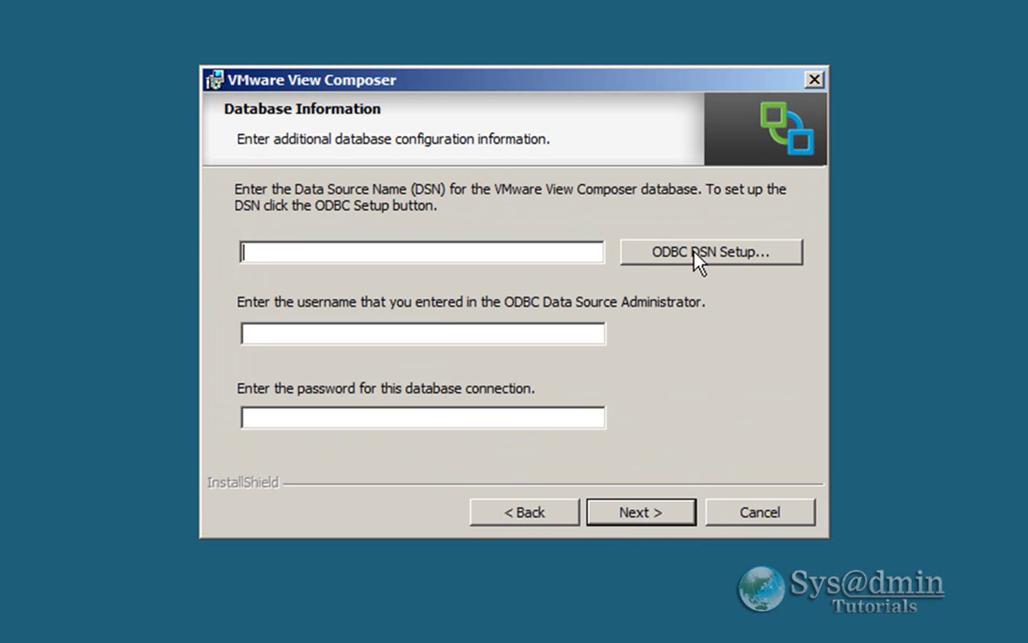
- From the installer's ODBC DSN setup, start a new system data source using the SQL Server driver
left_click(733, 254)
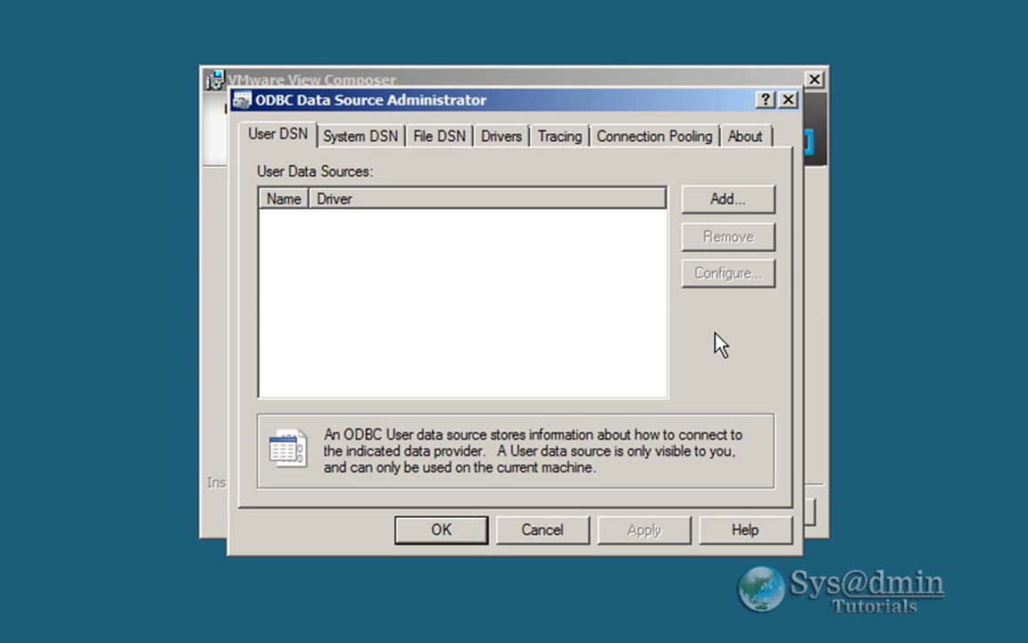
left_click(371, 143)
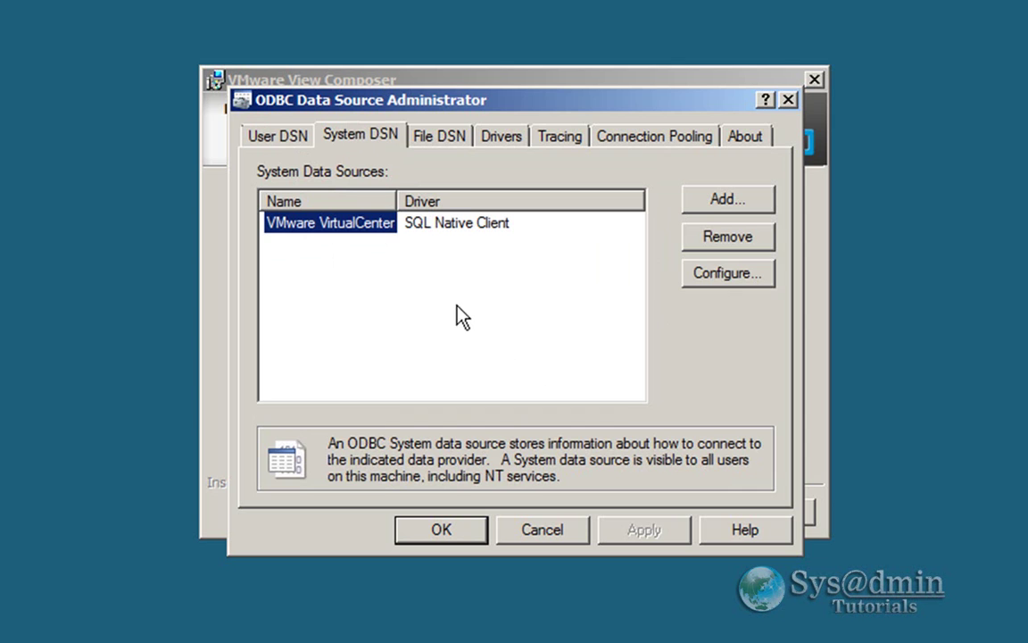
left_click(738, 202)
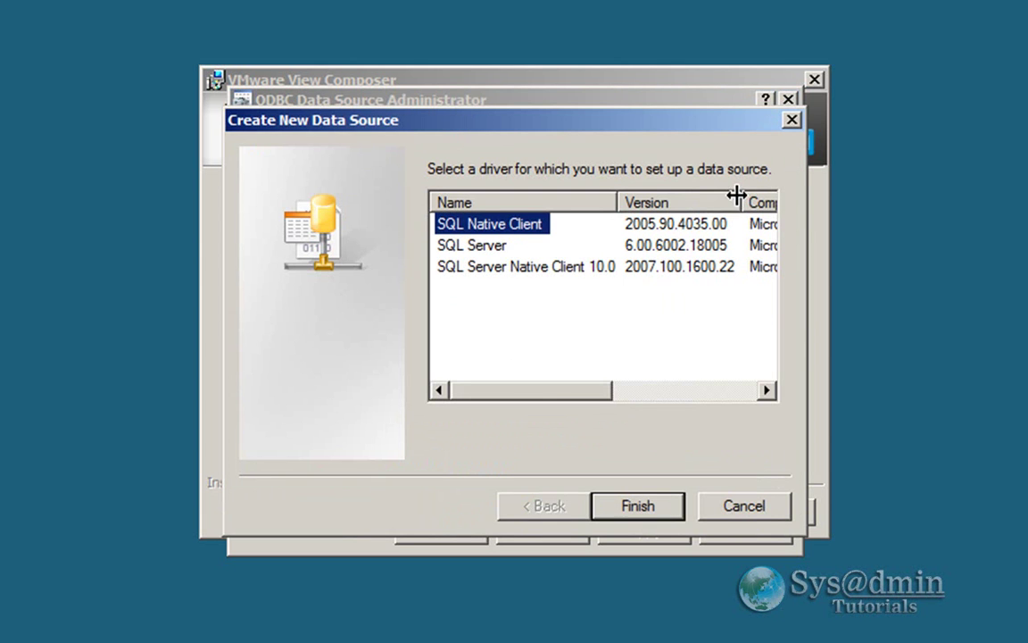
left_click(487, 247)
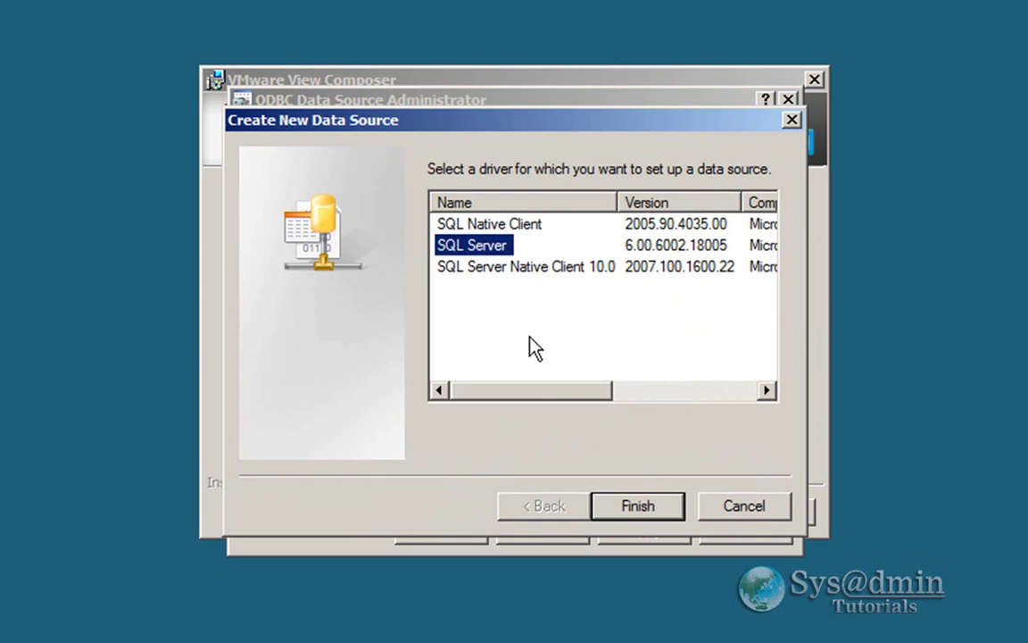
left_click(640, 507)
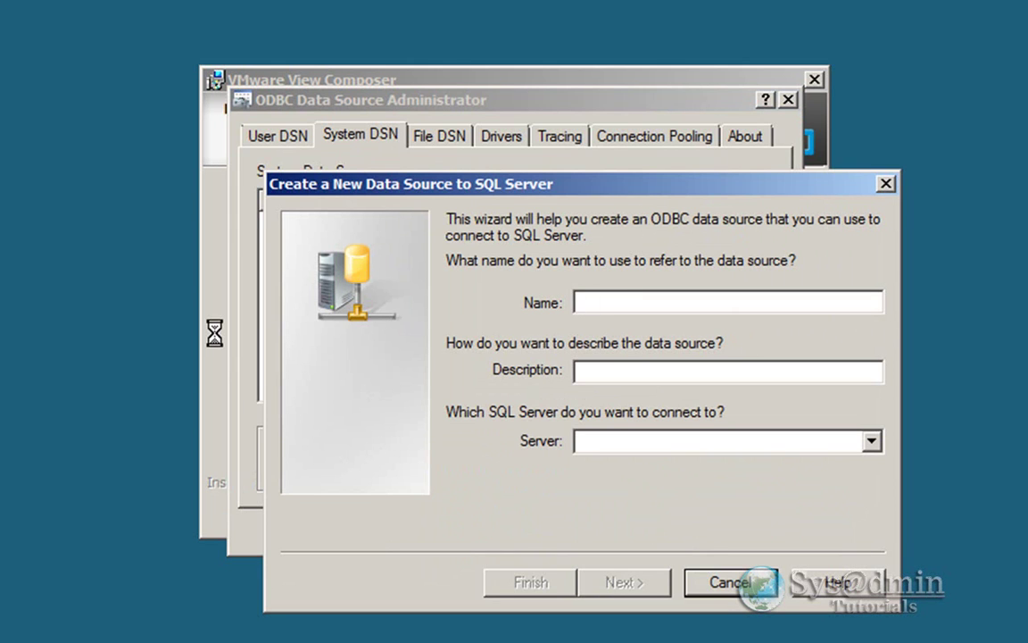
- Name and describe the data source as ViewComposer and point it to the server VCENTER2K8\SQLEXP_VIM
type("ViewComposer")
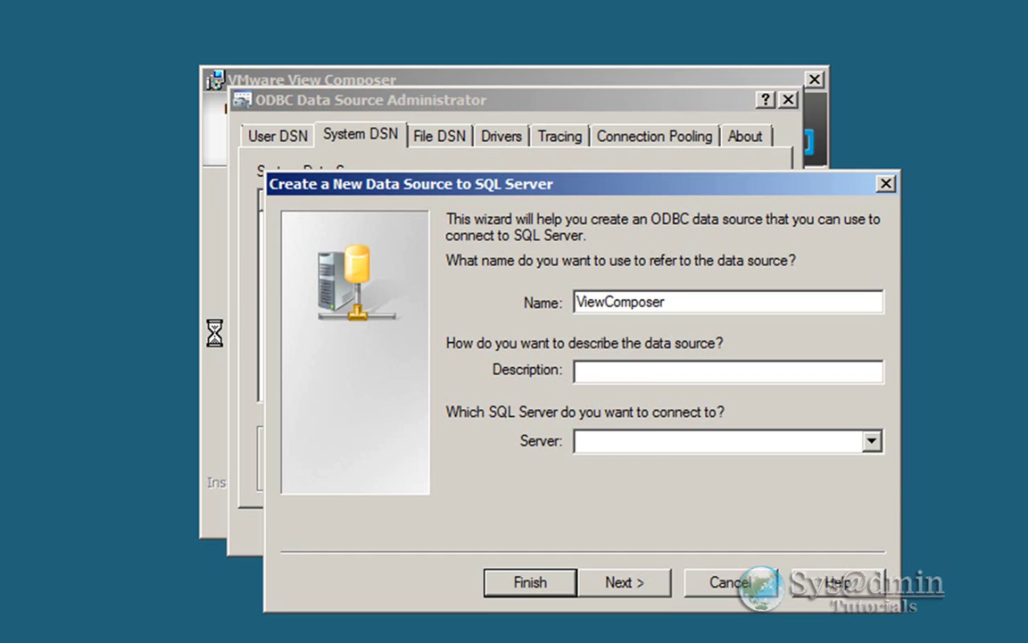
left_click(635, 371)
type("ViewComposer")
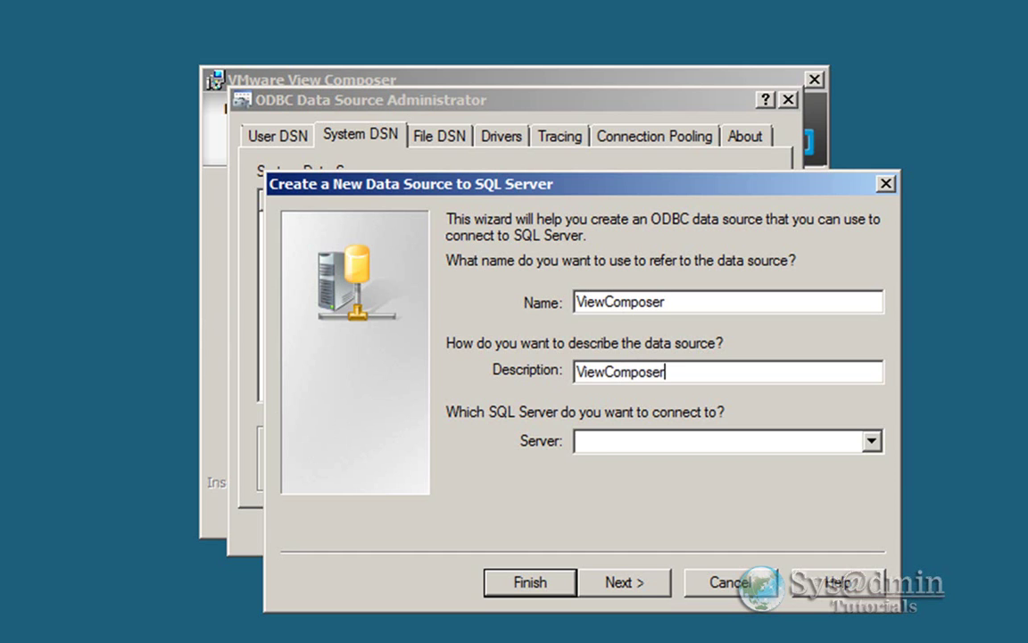
left_click(629, 438)
left_click(872, 442)
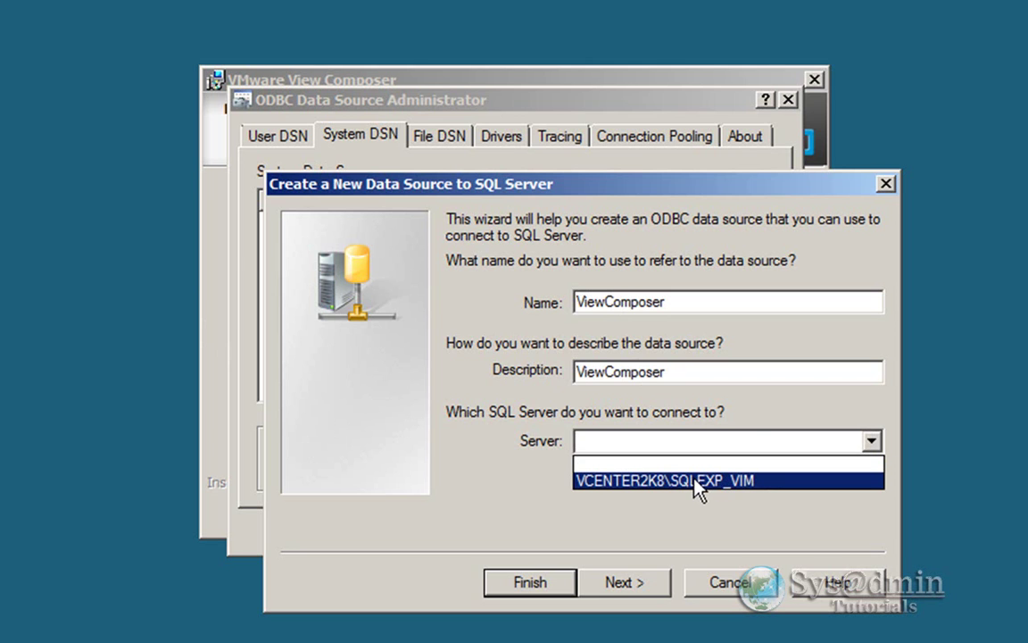
left_click(694, 480)
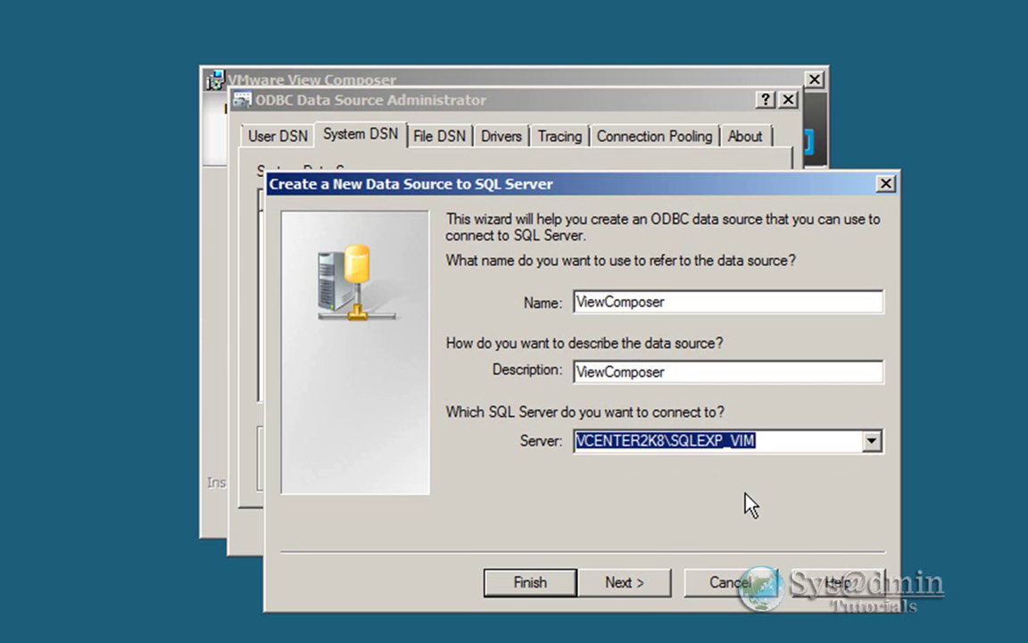
left_click(622, 583)
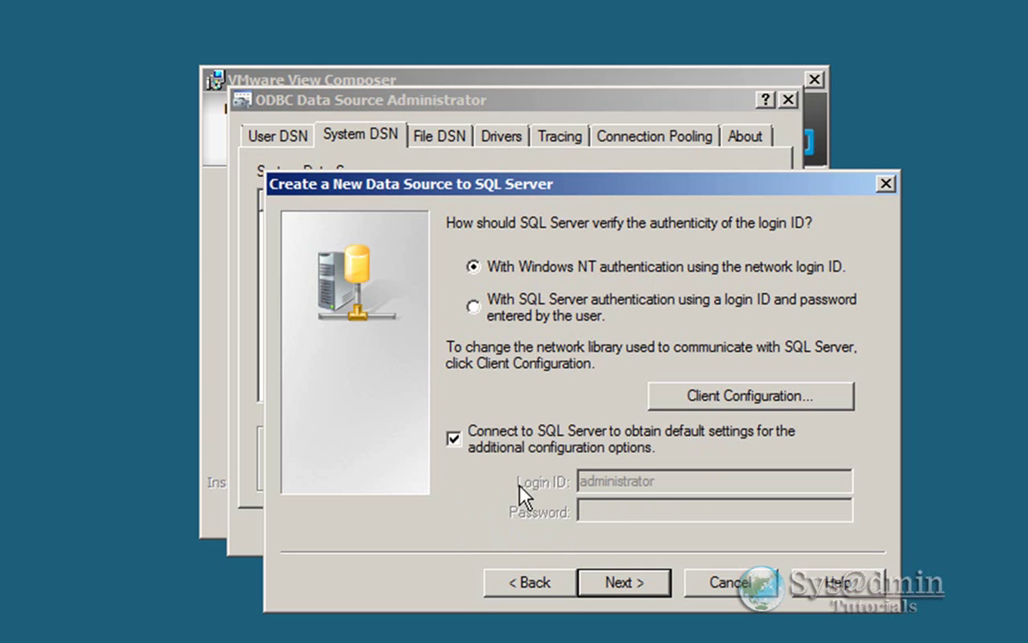
- Keep Windows NT authentication, change the data source's default database to ViewComposer, and finish with the remaining default options
left_click(639, 589)
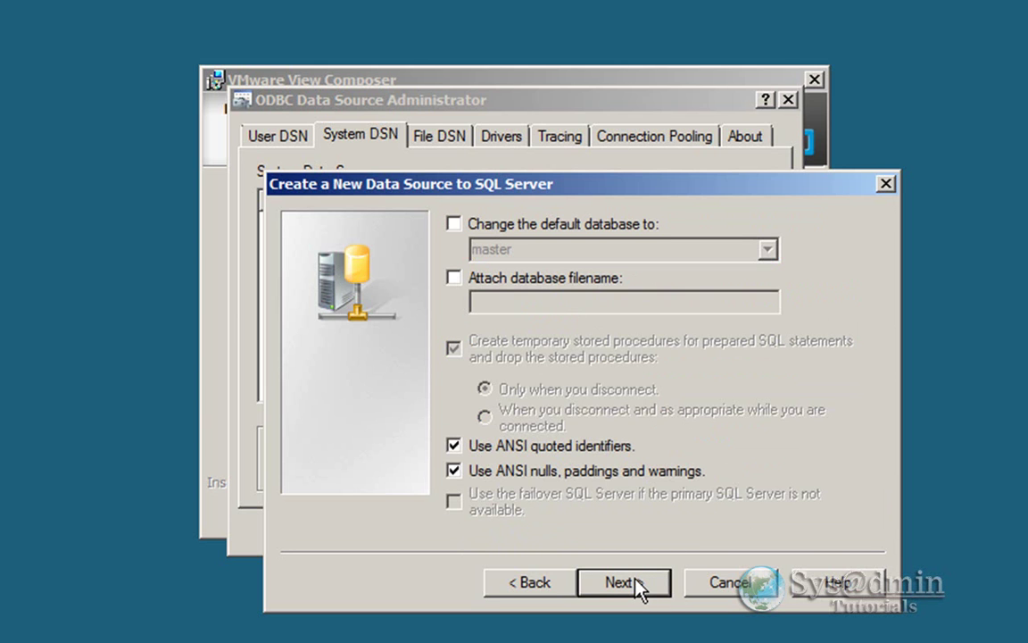
left_click(454, 224)
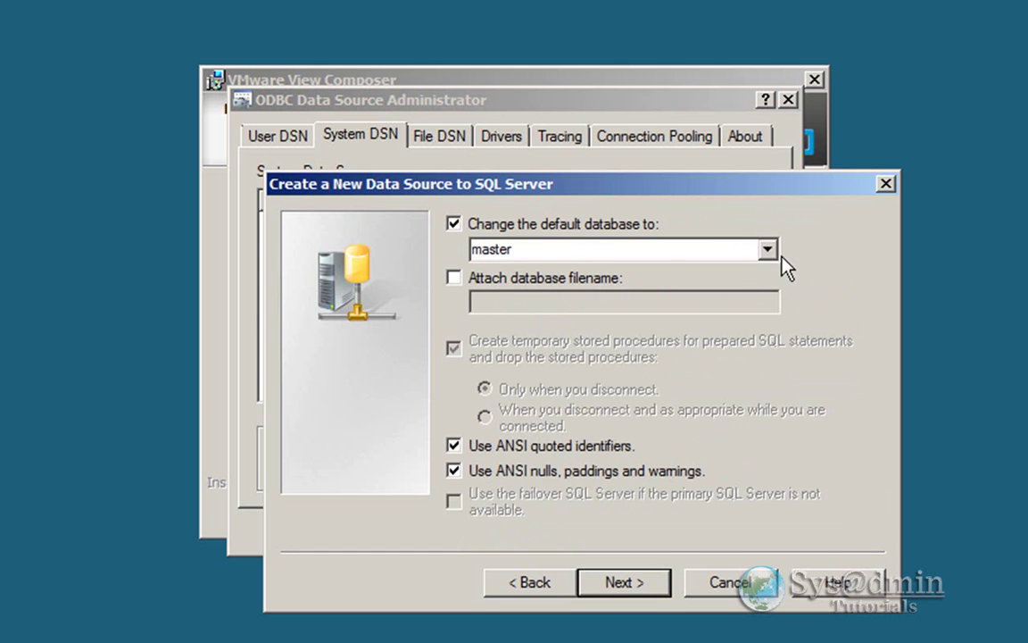
left_click(770, 252)
left_click(535, 339)
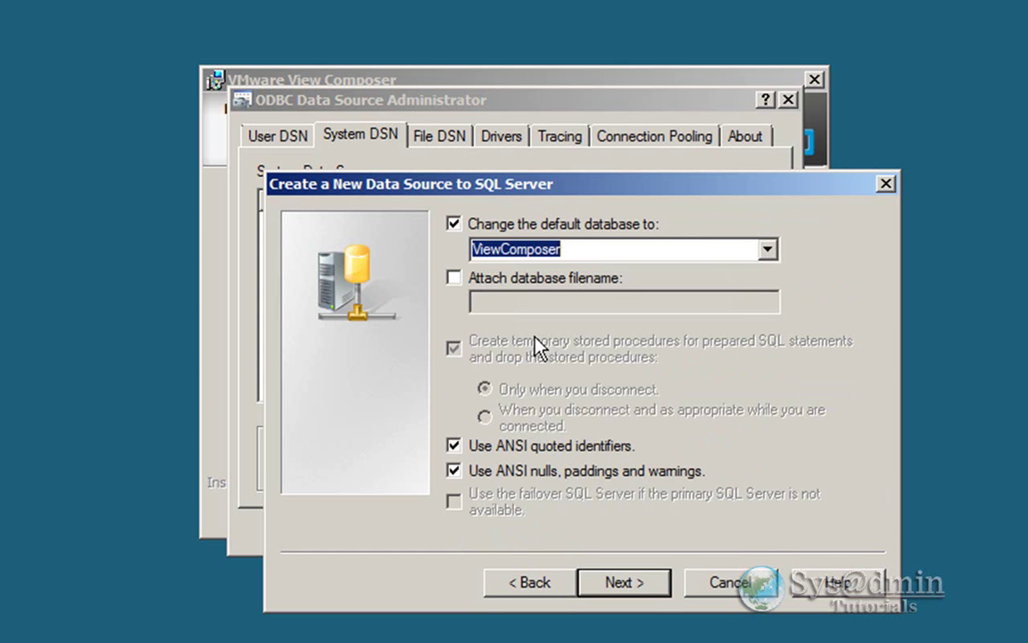
left_click(622, 582)
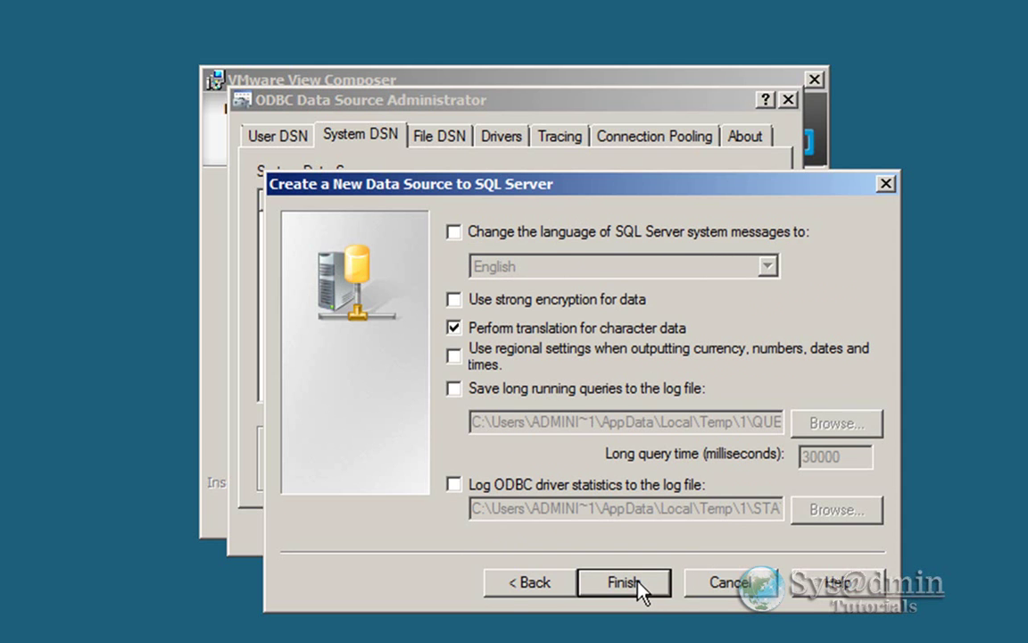
left_click(635, 589)
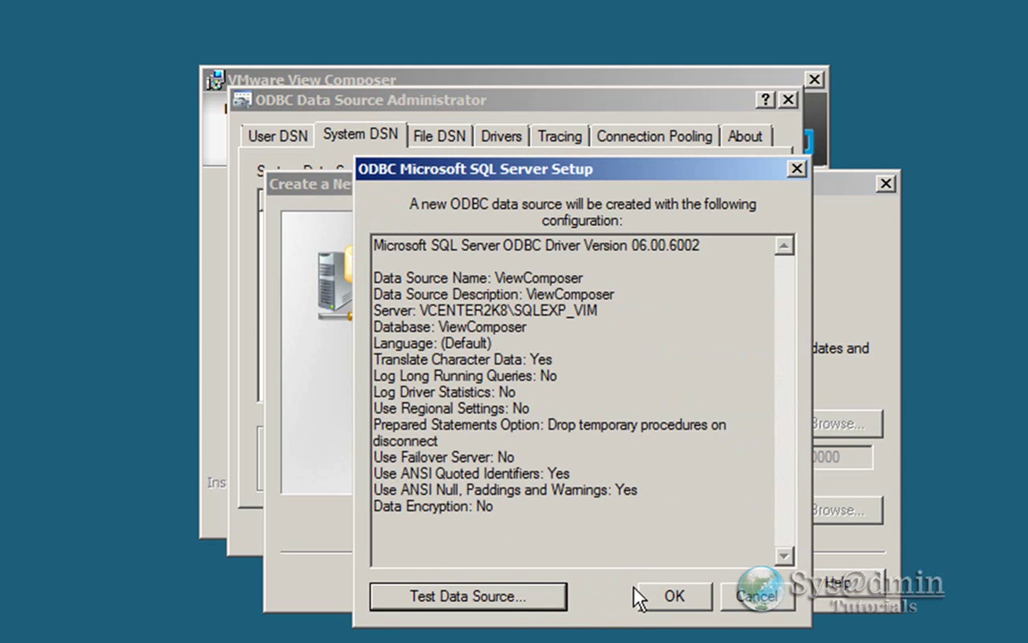
- Test the ViewComposer data source connection, save the data source, and return to the installer's database information page
left_click(466, 596)
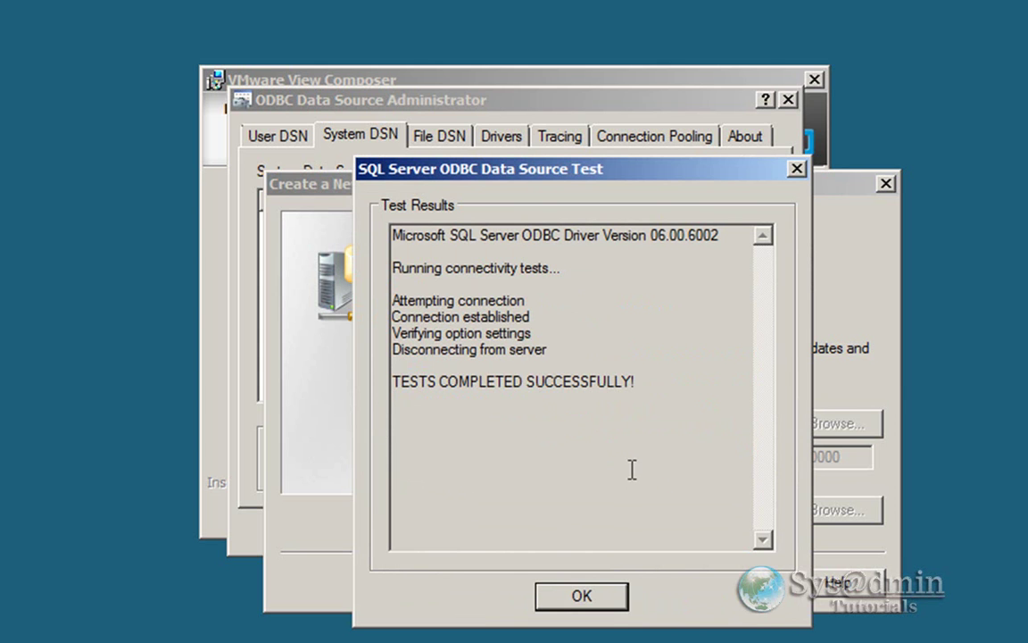
left_click(599, 608)
left_click(679, 605)
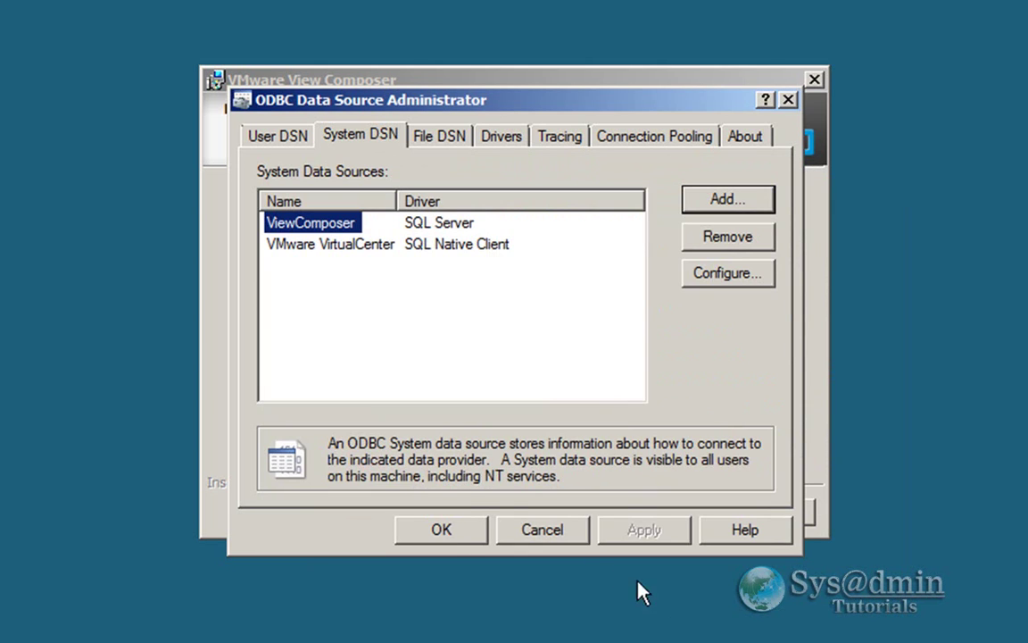
left_click(447, 535)
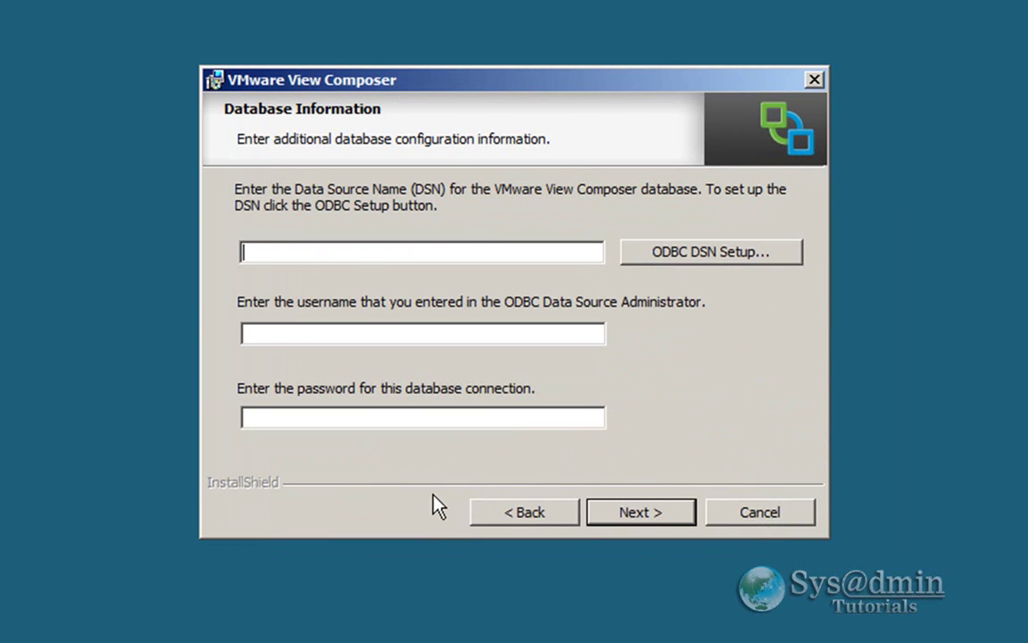
- Enter ViewComposer as the data source name, administrator as the username and the database connection password, and continue to the port settings
left_click(352, 259)
type("ViewComposer")
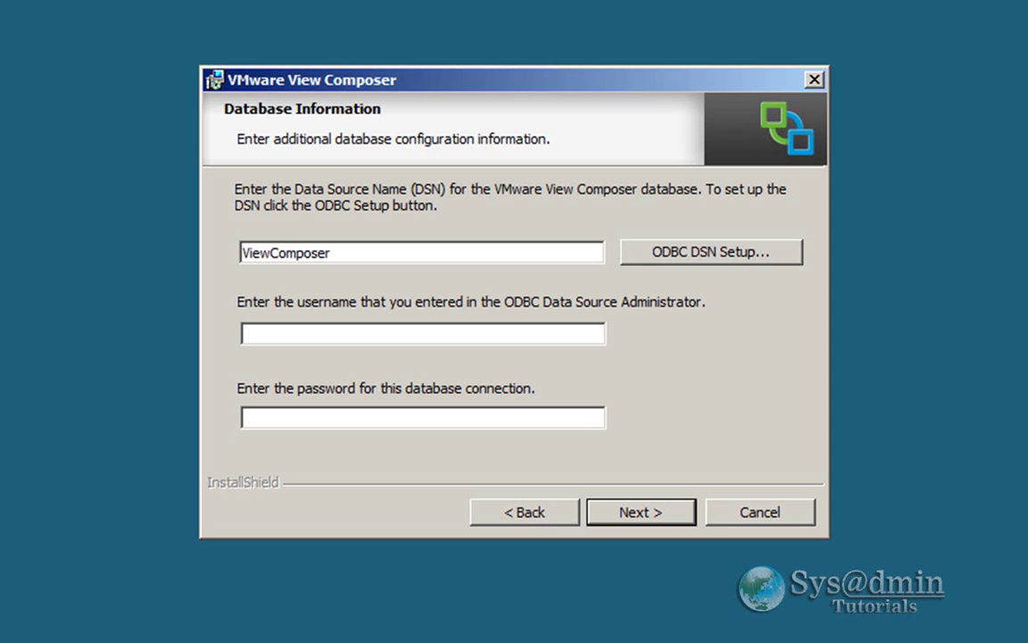
key("Tab")
type("administrator")
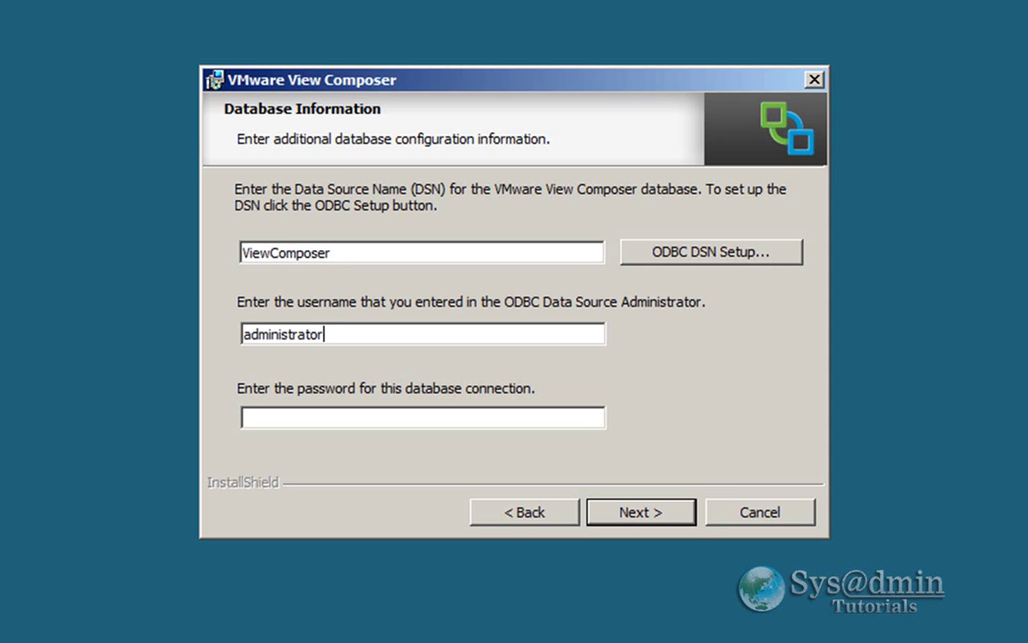
key("Tab")
type("***********")
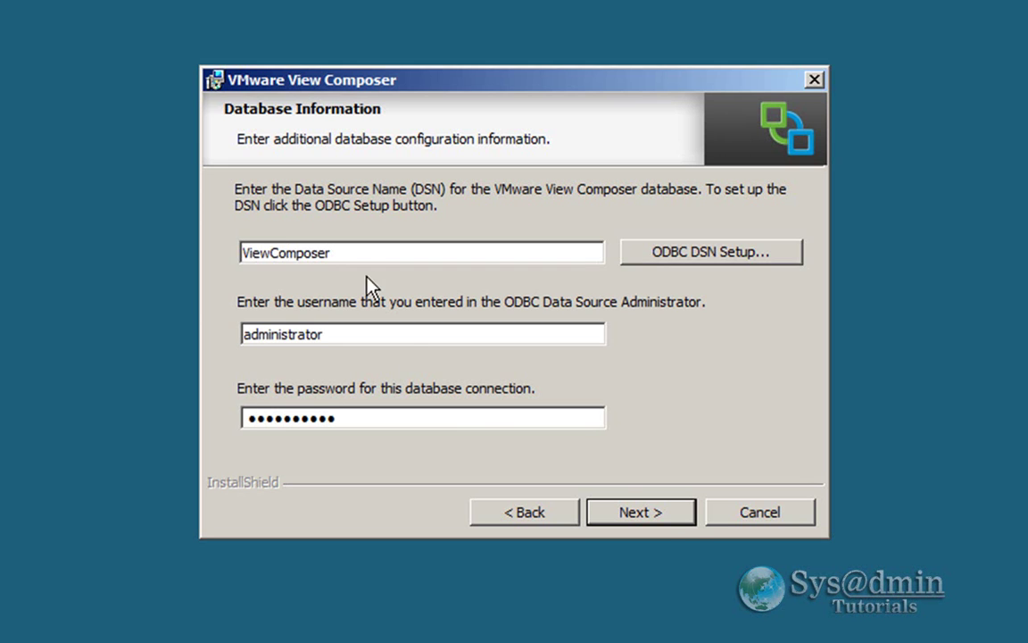
left_click(665, 518)
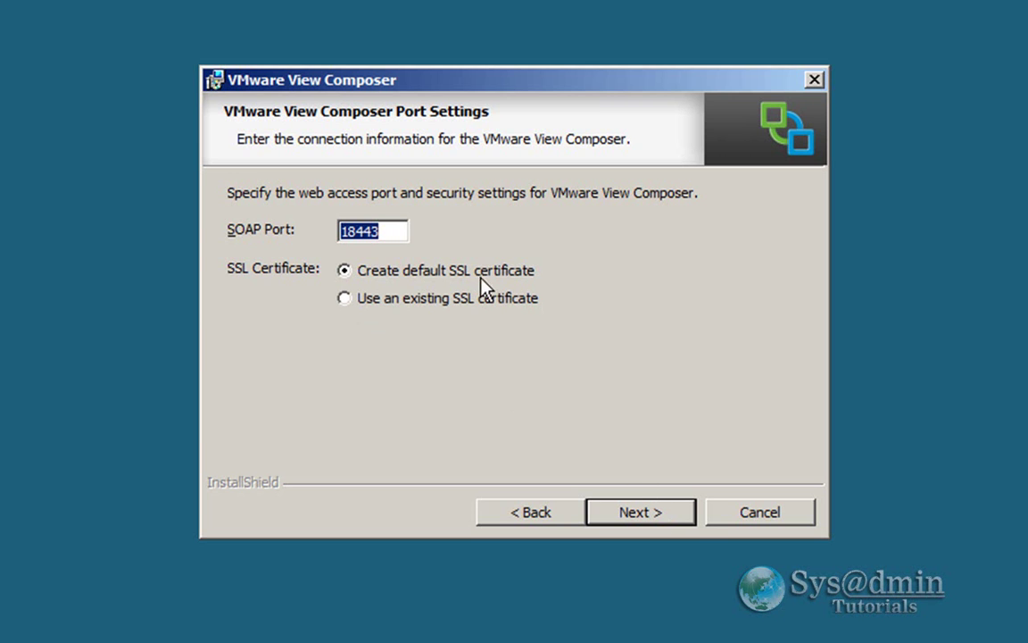
- Keep SOAP port 18443 and the default SSL certificate, install VMware View Composer, and exit the completed installer
left_click(672, 523)
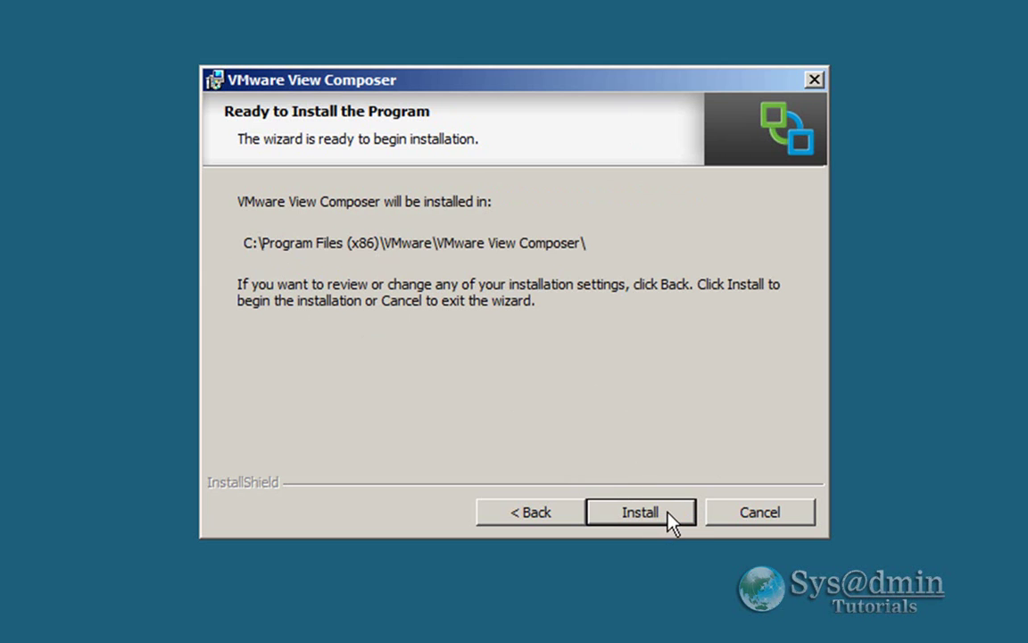
left_click(640, 513)
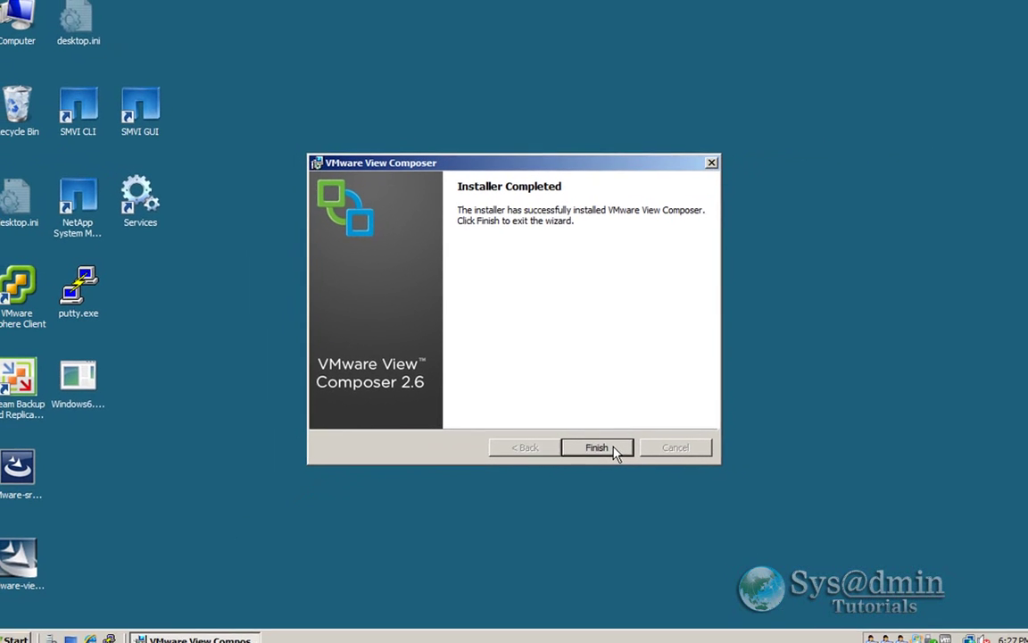
left_click(594, 446)
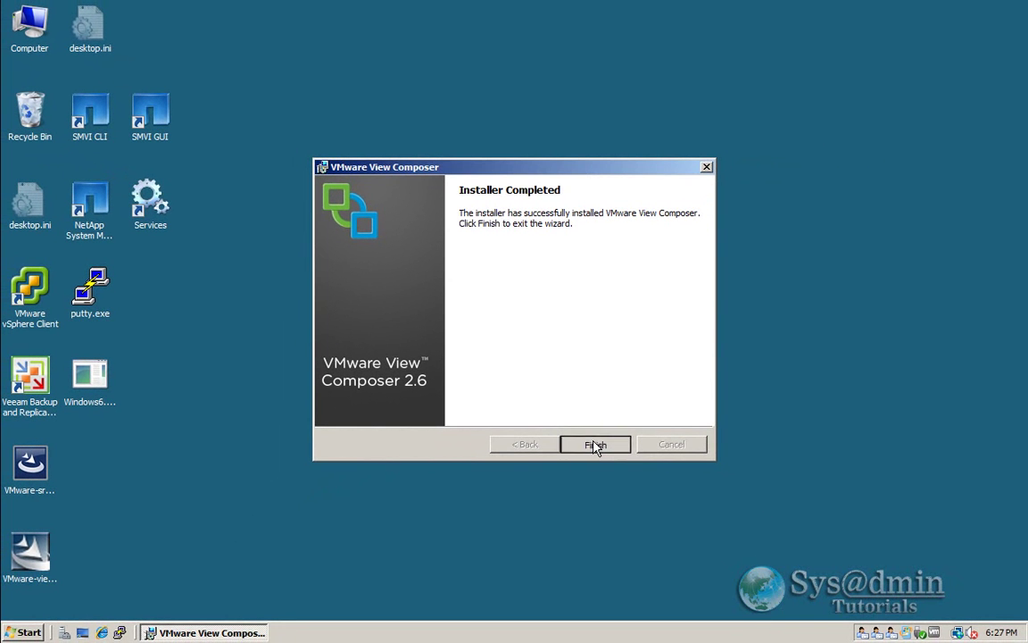
left_click(504, 427)
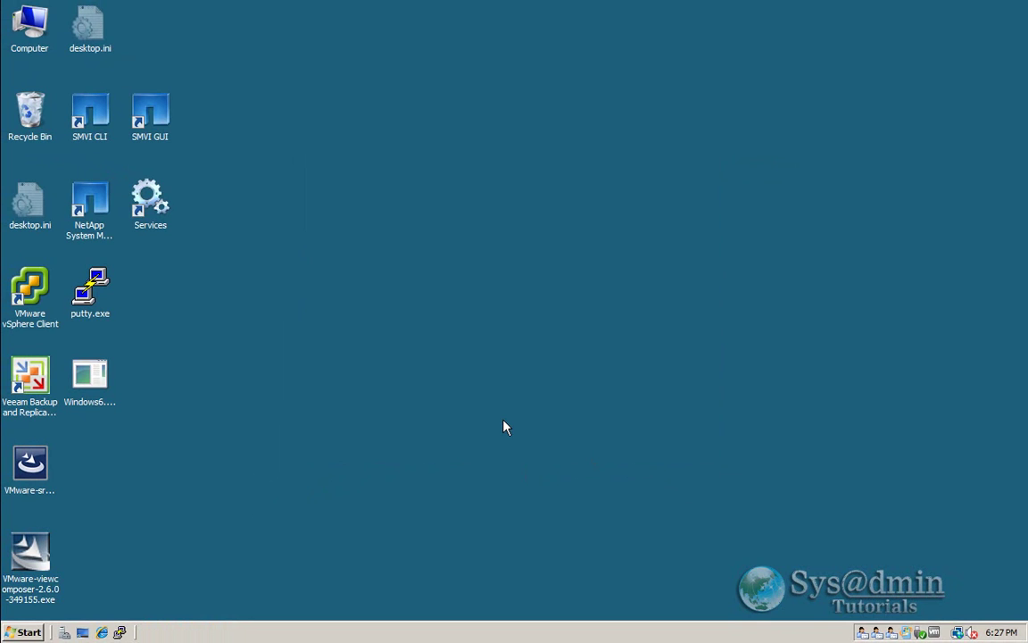